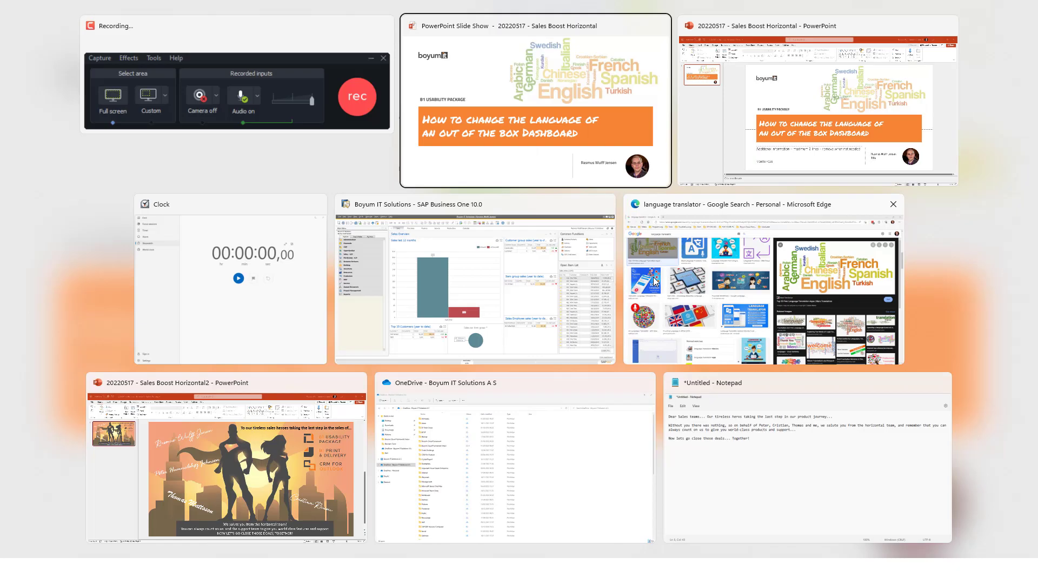
Switch to the SAP Business One window showing the Sales Overview dashboard
click(516, 312)
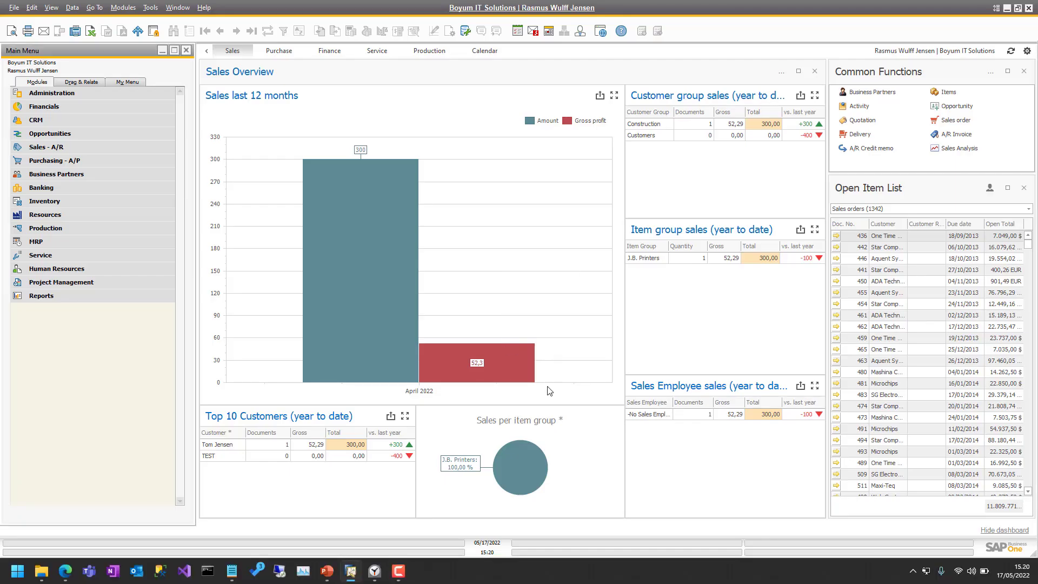
Open the Clock app's Stopwatch and place its window over the SAP dashboard
click(374, 571)
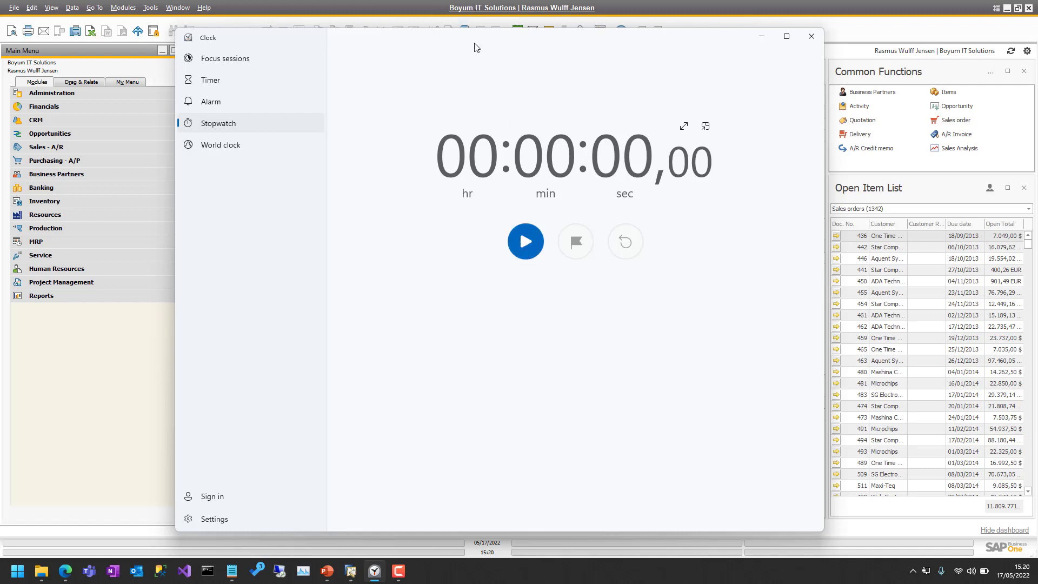
drag(476, 38, 426, 289)
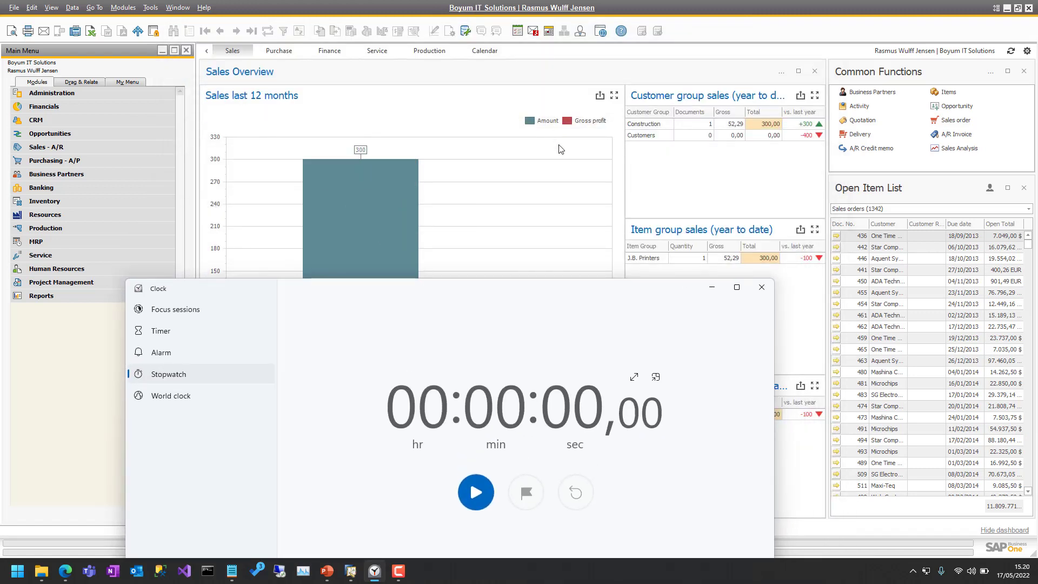
mouse_move(501, 190)
drag(491, 296, 590, 249)
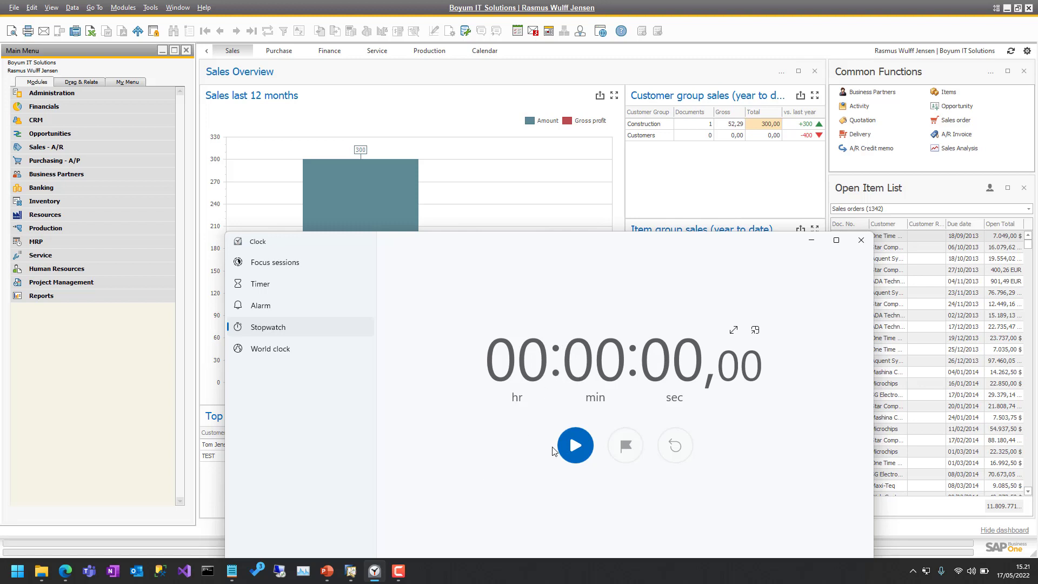
Start the stopwatch and open the Dashboard Widgets list from the gear menu
click(573, 450)
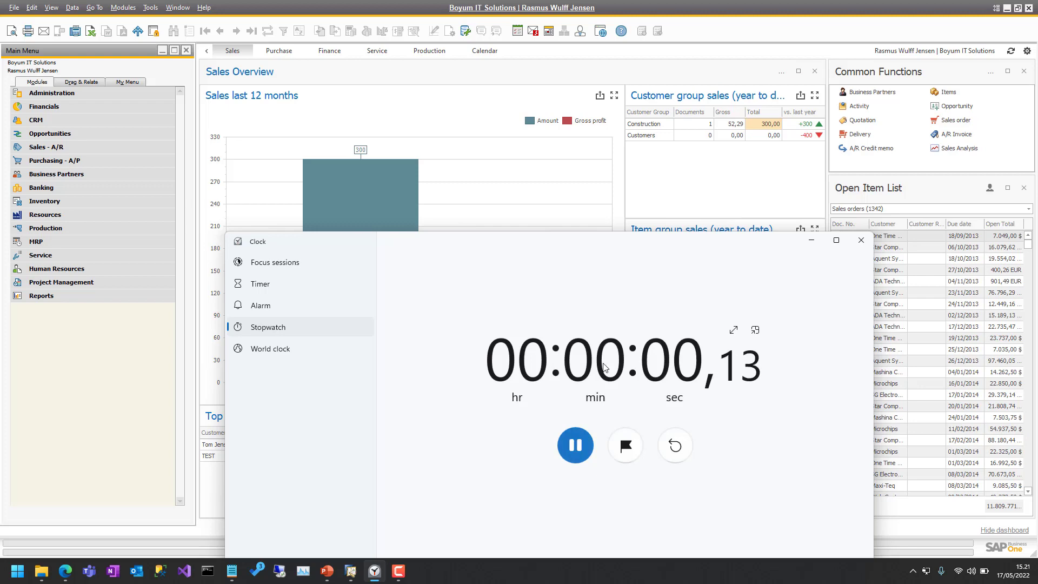
click(1026, 50)
click(953, 130)
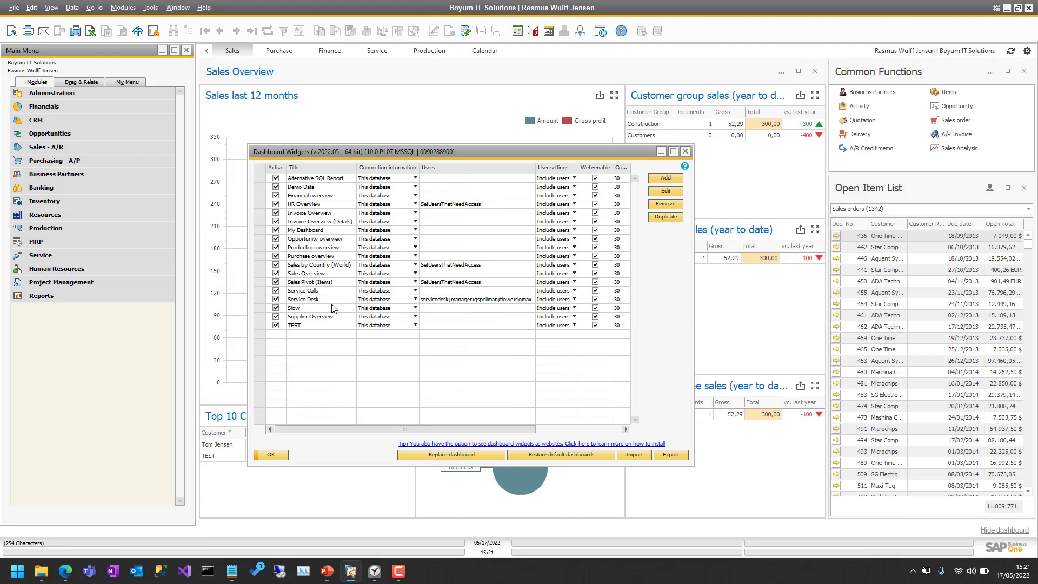
Rename the Sales Overview widget to 'Salsoverblik' and open it in the Dashboard editor
double_click(298, 274)
text(SAL)
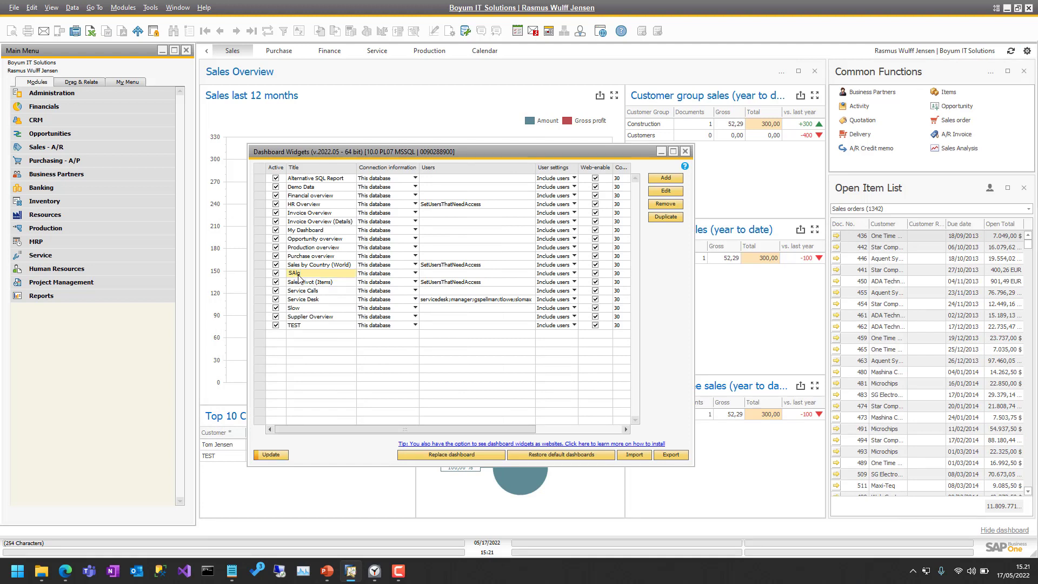
key(BackSpace)
key(BackSpace)
text(lsoverblik)
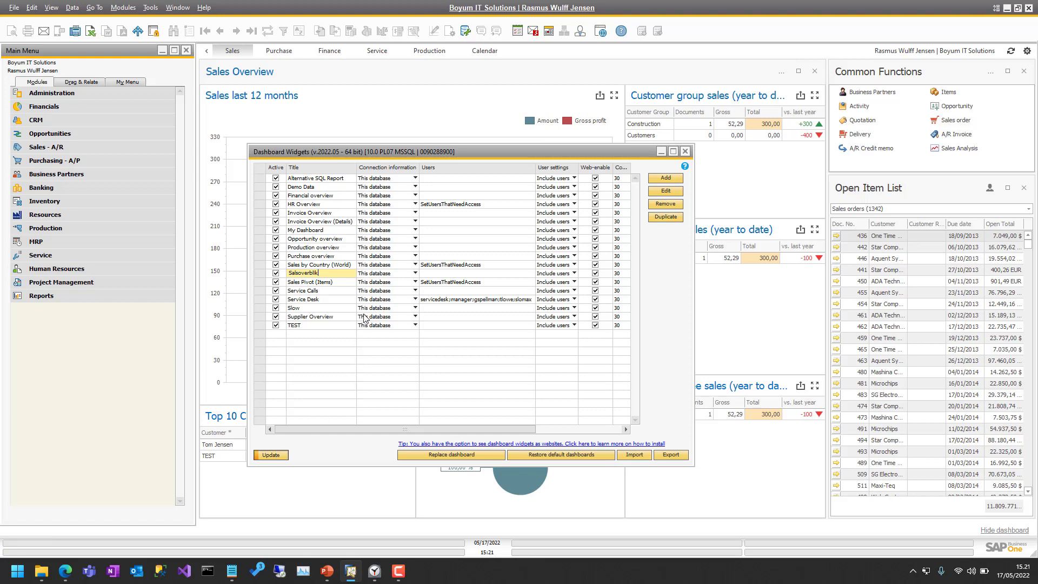
click(314, 316)
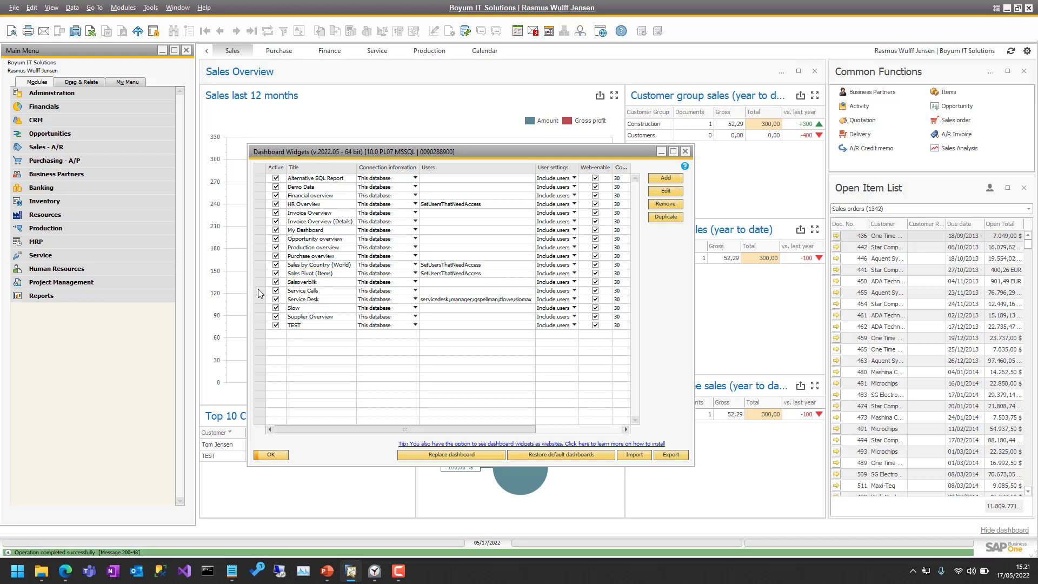
double_click(262, 281)
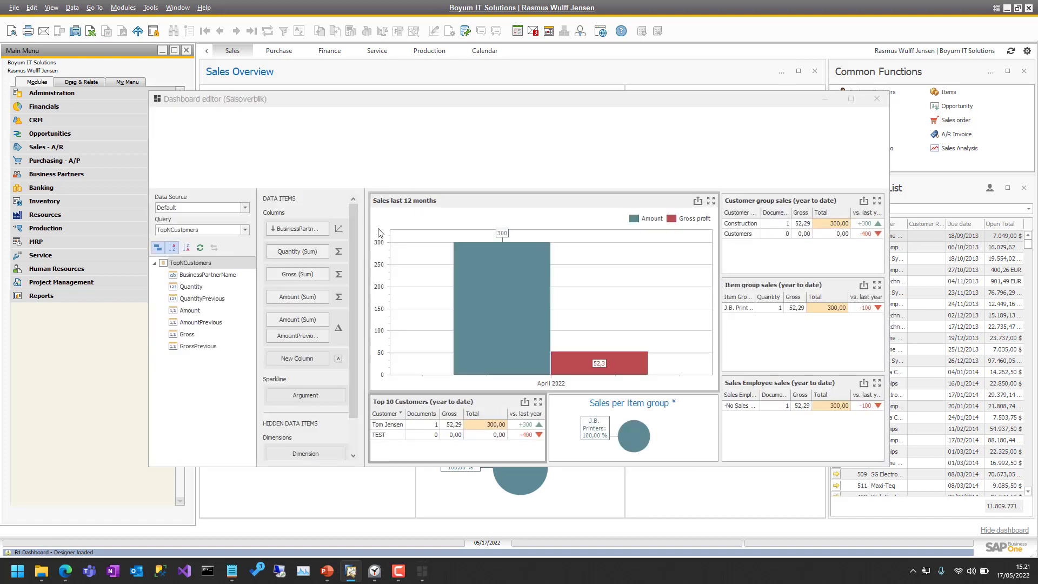
Maximize the editor and retitle the sales chart 'Sales sidste 12 måneder'
double_click(384, 98)
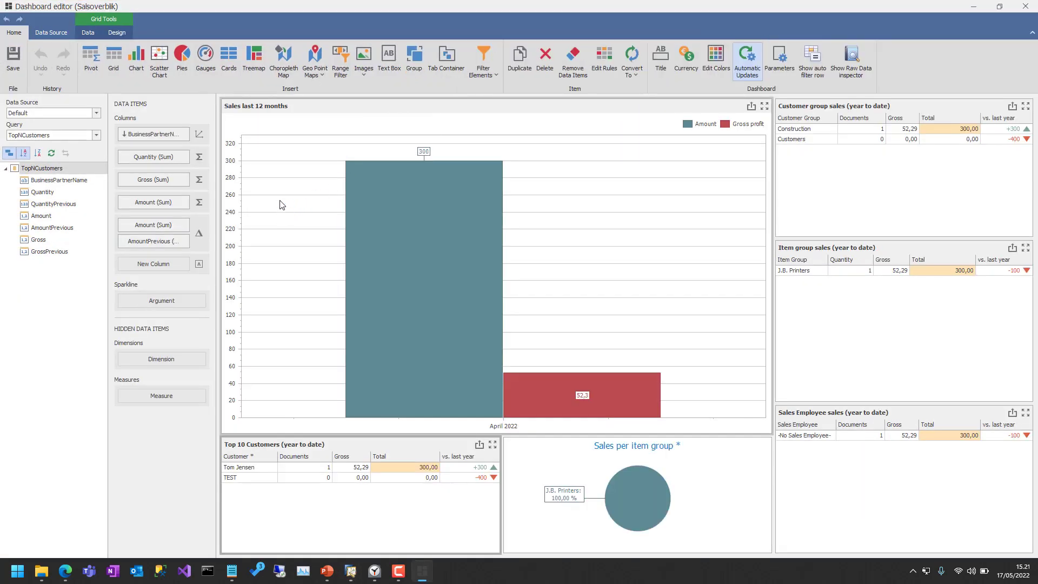
right_click(312, 110)
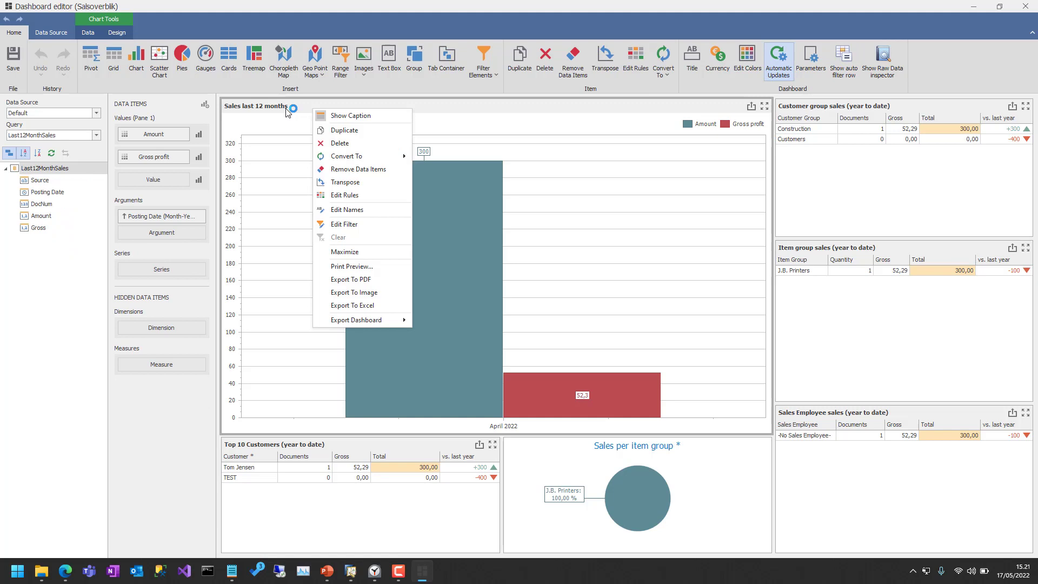
click(359, 210)
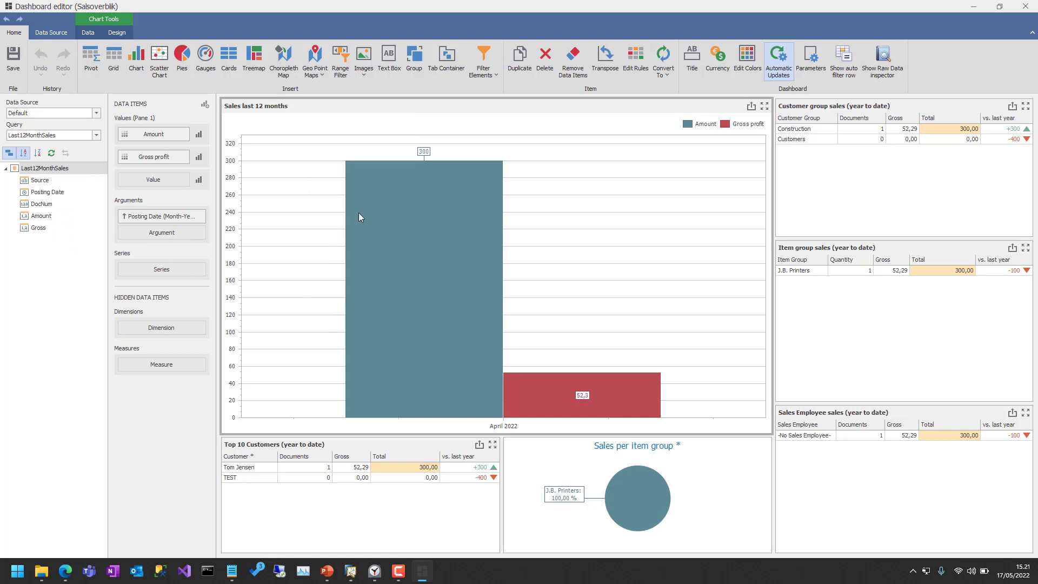
key(Home)
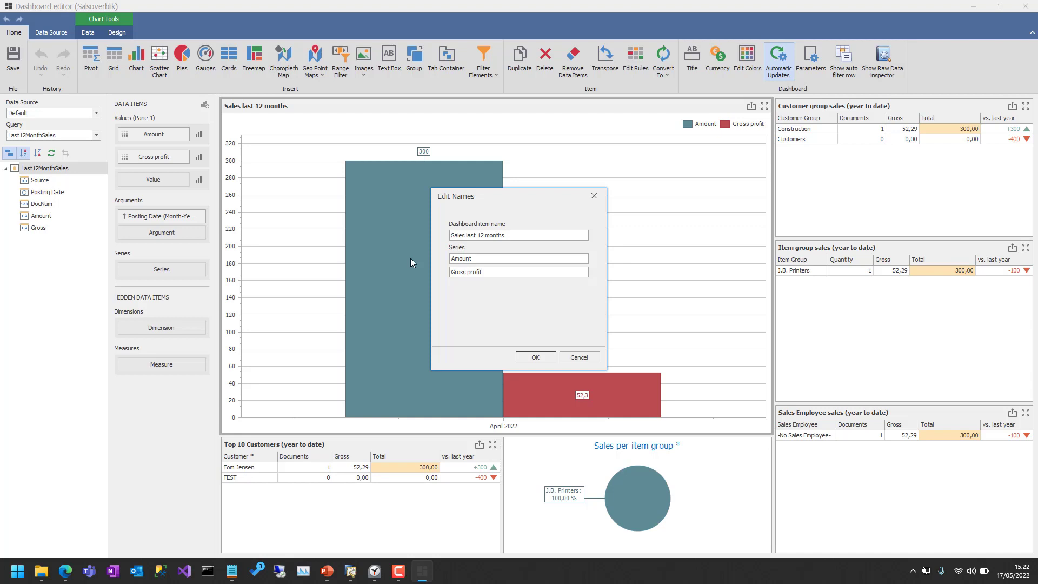
text(Sales sidste 12 måneder)
key(Delete)
key(Delete)
key(Delete)
key(Delete)
key(Delete)
key(Delete)
key(Delete)
key(Delete)
key(Delete)
key(Delete)
key(Delete)
key(Delete)
key(Delete)
key(Delete)
key(Delete)
key(Delete)
key(Delete)
key(Delete)
key(Delete)
key(Delete)
Rename the chart series to Mængde and Overskud and confirm
key(Tab)
text(Mængde)
key(Tab)
text(Overskud)
click(546, 360)
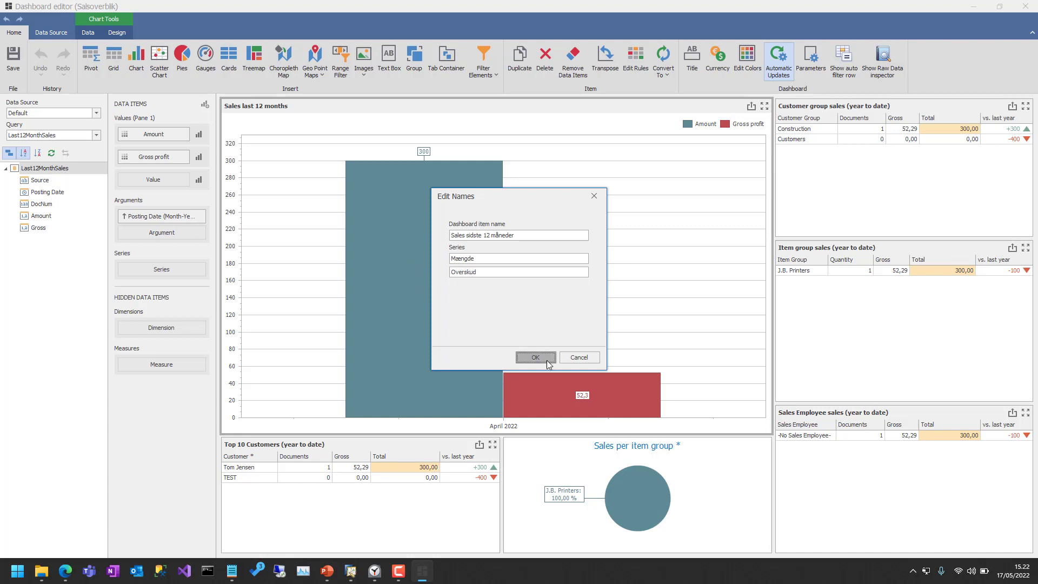
Retitle the Customer group sales grid 'Kundegruppe salg (år til dato)'
right_click(885, 111)
click(904, 197)
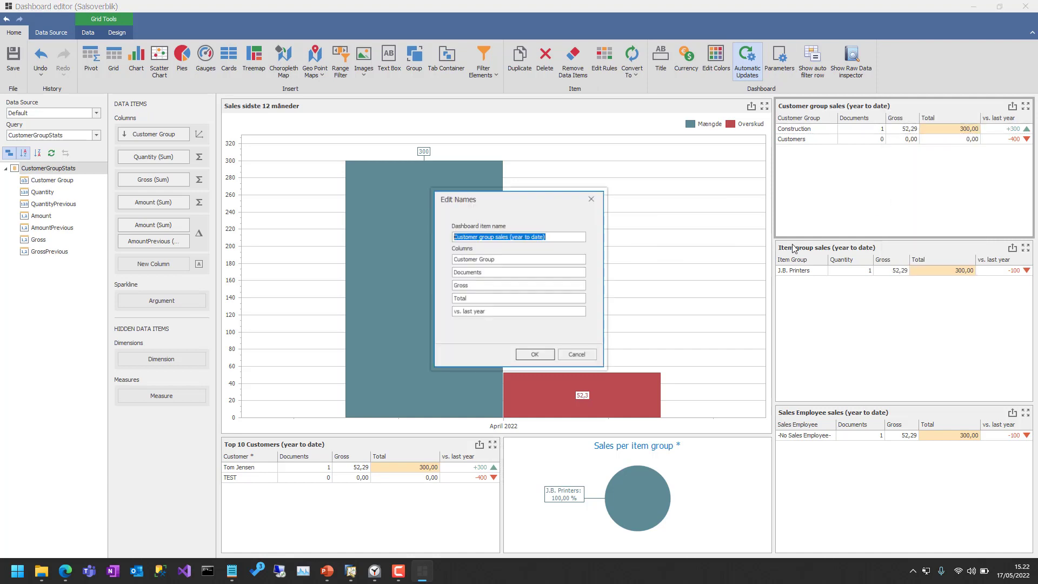
click(487, 234)
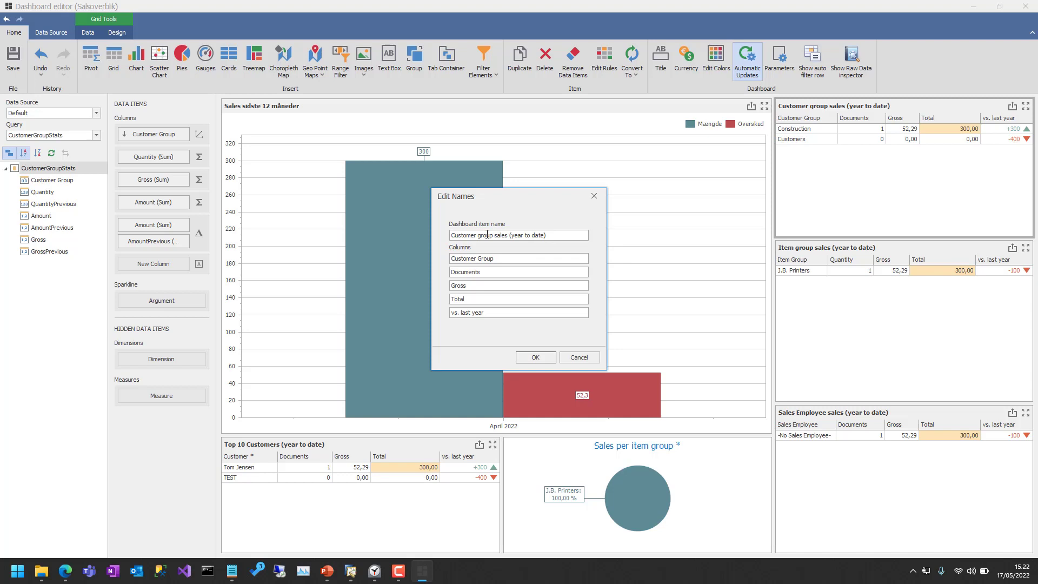
key(Home)
text(Kunde)
key(BackSpace)
text(gruppe)
key(Delete)
key(Delete)
key(Delete)
key(Delete)
key(Delete)
key(Delete)
key(Delete)
key(Delete)
key(Delete)
key(Delete)
key(Delete)
key(Delete)
key(Delete)
key(Delete)
text(salg)
key(Delete)
key(Delete)
key(Delete)
key(Delete)
key(Delete)
key(Delete)
text(år til dato)
key(Delete)
key(Delete)
key(Delete)
key(Delete)
key(Delete)
key(Delete)
key(Delete)
key(Delete)
key(Delete)
key(Delete)
key(Delete)
key(Delete)
Rename the first two columns to Kundegruppe and Dokumenter
key(Tab)
text(CKundegr)
key(BackSpace)
key(BackSpace)
text(uppe)
key(Tab)
text(Do)
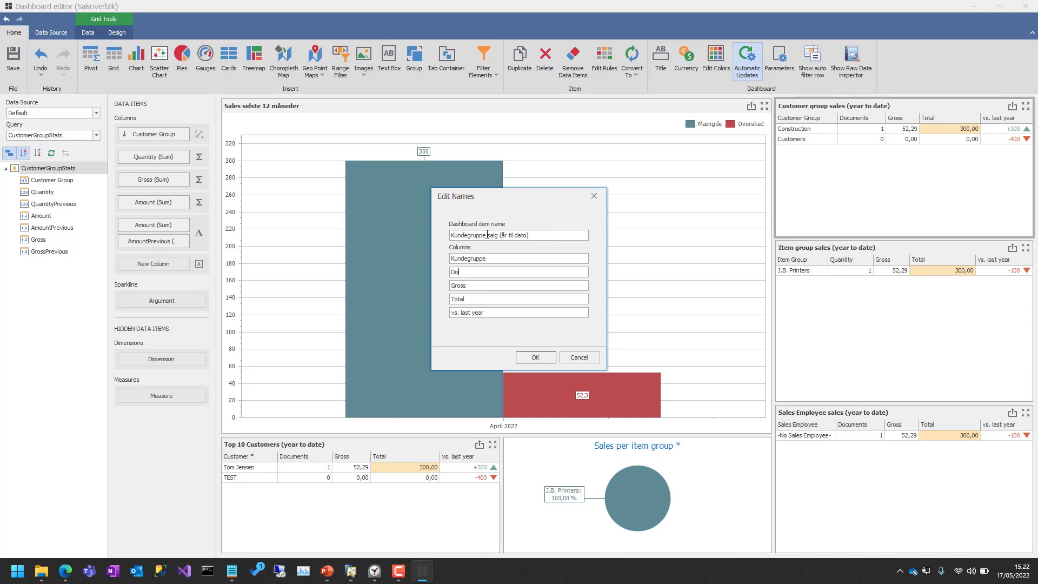
text(kumne)
key(BackSpace)
text(enter)
Rename the remaining columns to Overskud, Total and vs Sidste År, and confirm
key(Tab)
text(Overskud)
key(Tab)
text(Total)
key(Tab)
text(vs Sidste År)
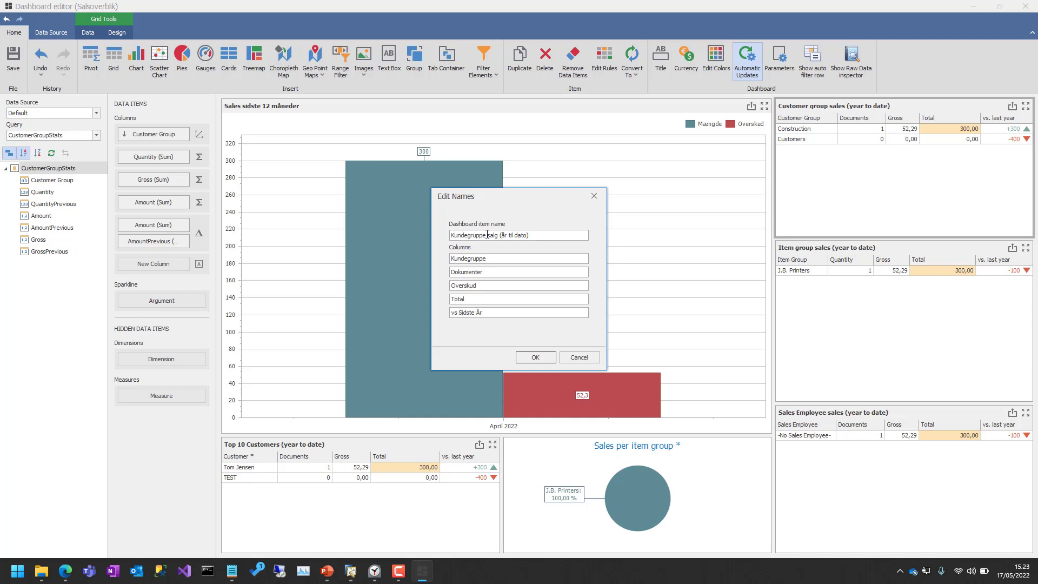
click(536, 358)
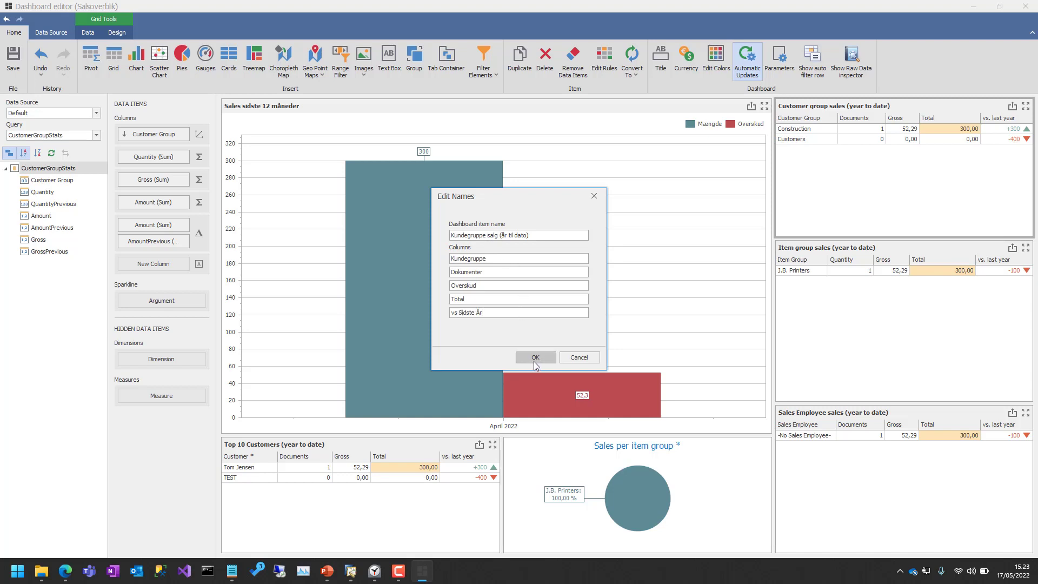
right_click(887, 246)
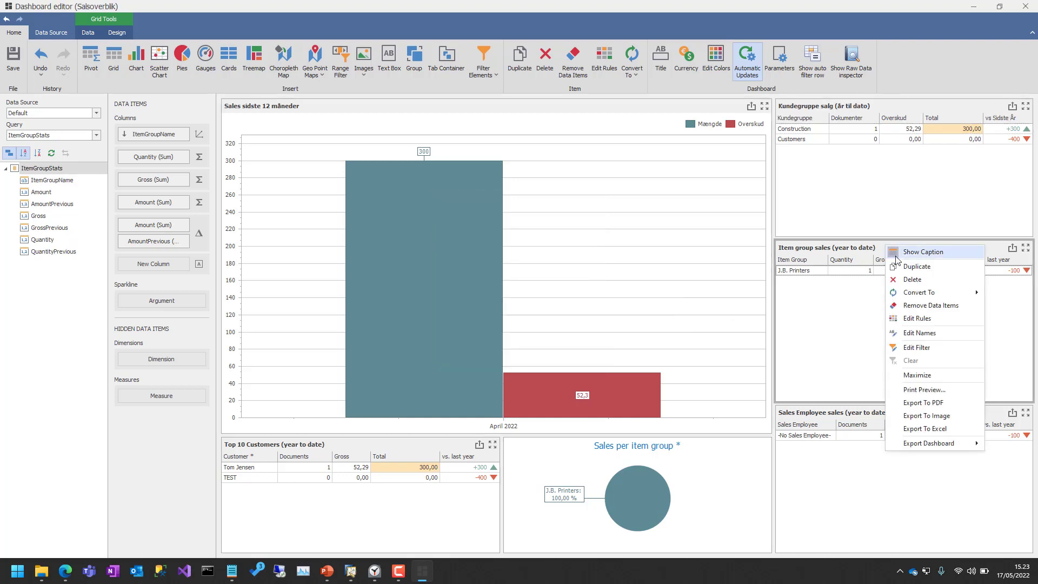
Retitle the Item group sales grid 'Artikelgruppe salg (år til dato)'
click(918, 333)
click(485, 236)
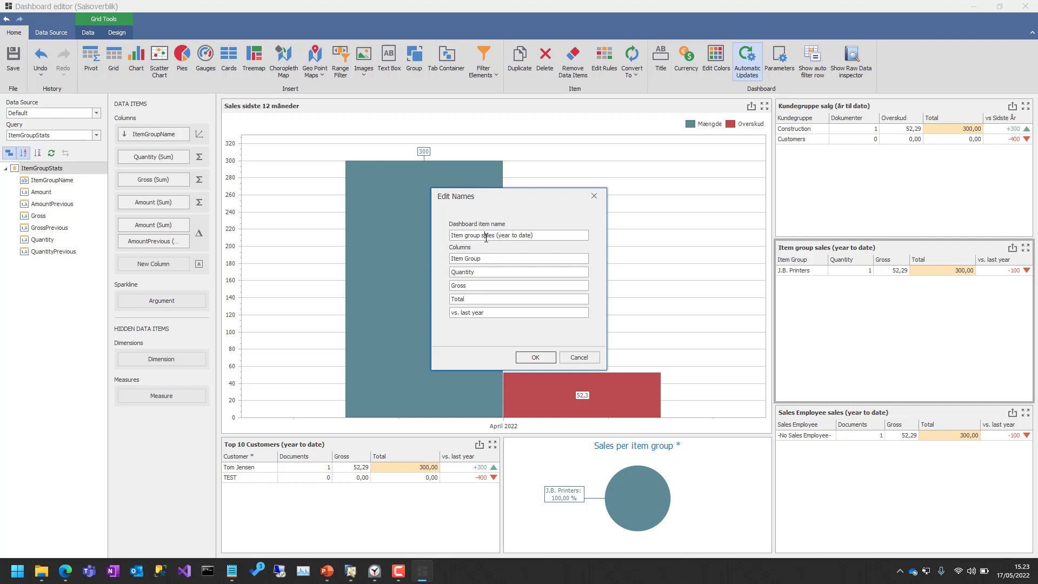
text(Artikelgruppesalg)
key(Delete)
key(Delete)
key(Delete)
key(Delete)
key(Delete)
key(Delete)
key(Delete)
key(Delete)
key(Delete)
key(Delete)
key(Delete)
key(Delete)
key(Delete)
key(Delete)
key(Delete)
key(Delete)
text(år til dato)
key(Delete)
key(Delete)
key(Delete)
key(Delete)
key(Delete)
key(Delete)
key(Delete)
key(Delete)
key(Delete)
key(Delete)
key(Delete)
key(Delete)
Rename the first two columns to Artikelgruppe and Mængde
key(Tab)
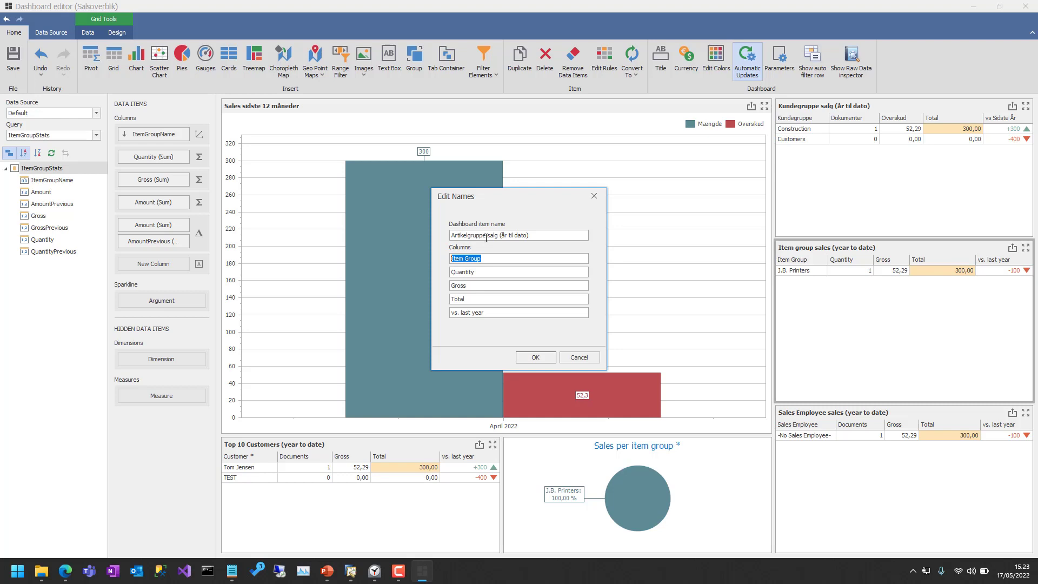
click(486, 237)
text(Artikelgruppe)
key(Delete)
key(Delete)
key(Delete)
key(Delete)
key(Delete)
key(Delete)
key(Delete)
key(Delete)
key(Delete)
key(Delete)
key(Tab)
text(ængde)
Rename the remaining columns to Overskud, Total and vs Sidste år, and confirm
key(Tab)
text(Overskud)
key(Tab)
key(Tab)
key(End)
text(vs Sidste år)
key(Delete)
key(Delete)
key(Delete)
key(Delete)
key(shift+End)
key(Delete)
click(535, 356)
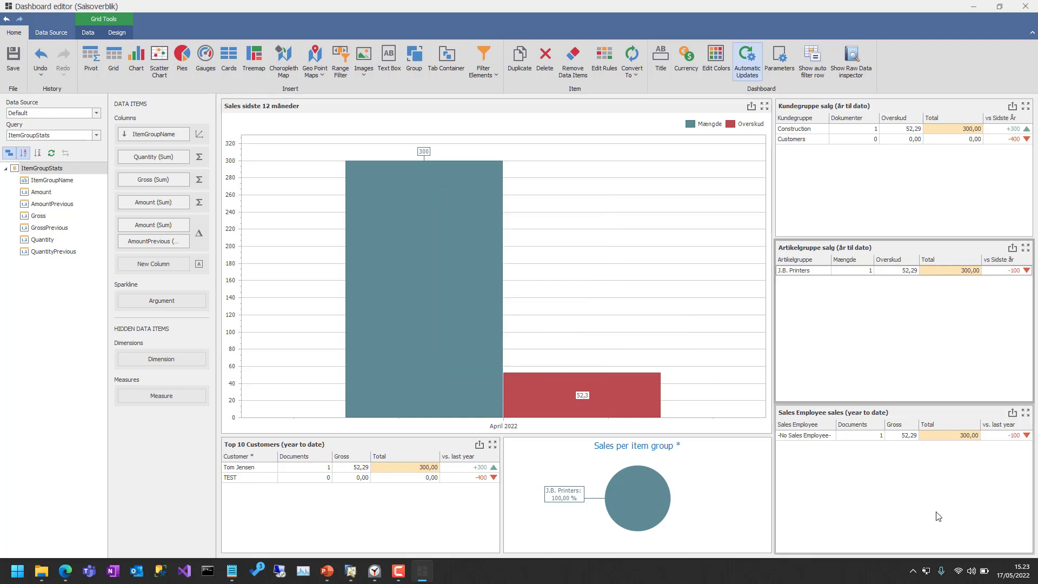
Retitle the Sales Employee grid 'Salgsmedarbejder salg (år til dato)'
right_click(864, 414)
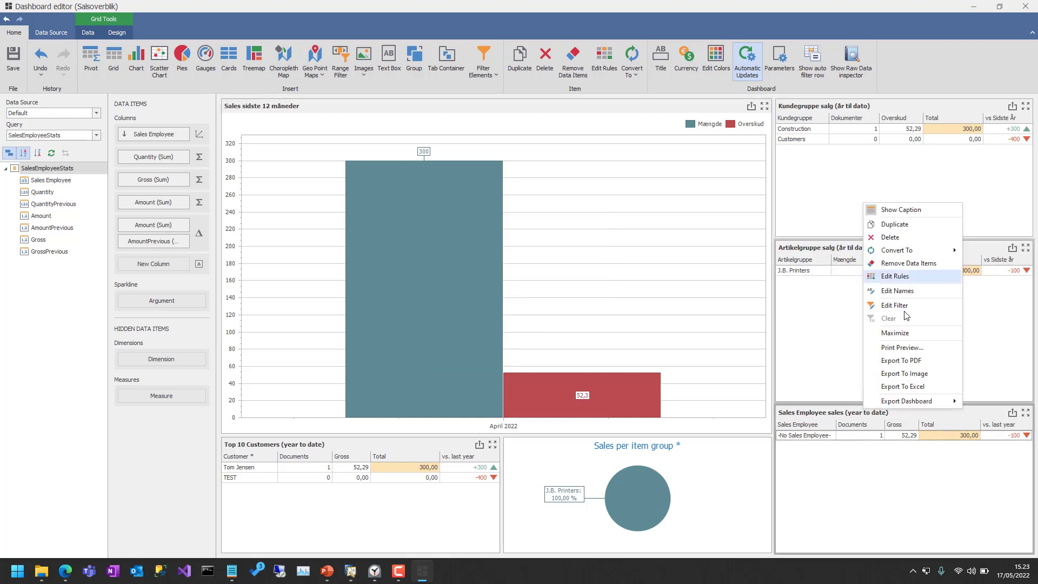
click(903, 290)
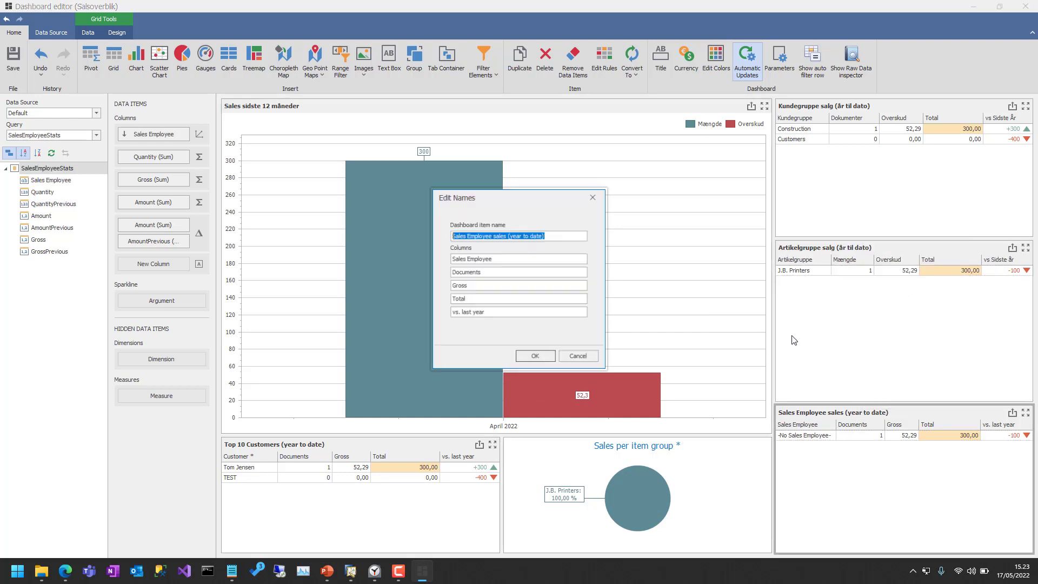
click(481, 259)
text(Salgsmeda)
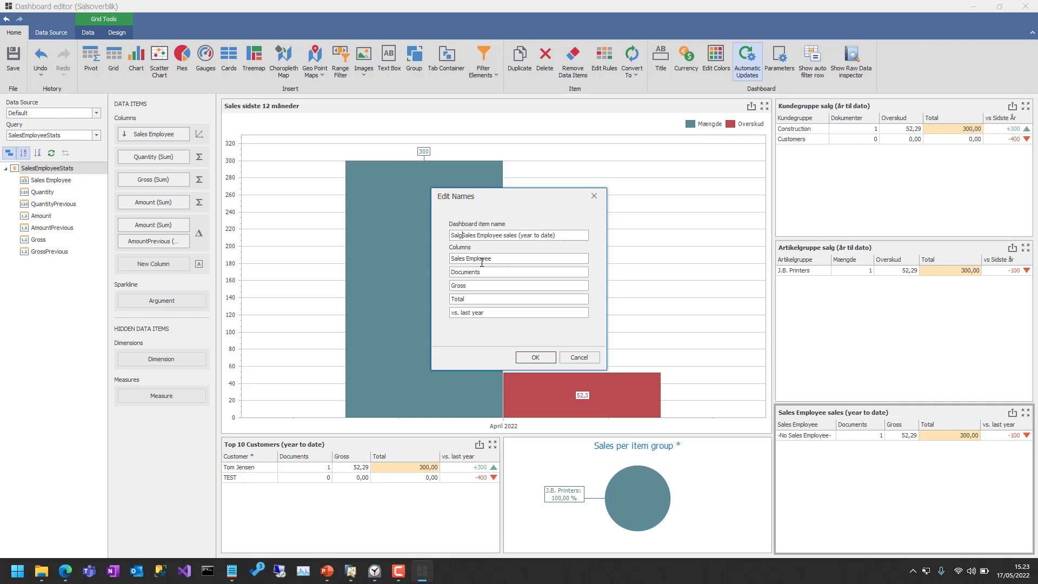
text(rbejder)
key(Delete)
key(Delete)
key(Delete)
key(Delete)
key(Delete)
key(Delete)
key(Delete)
key(Delete)
key(Delete)
key(Delete)
key(Delete)
key(Delete)
key(Delete)
key(Delete)
key(Delete)
key(Delete)
key(Delete)
key(Delete)
text(salg)
key(Delete)
key(Delete)
key(Right)
text(år til dato)
key(Delete)
key(Delete)
key(Delete)
key(Delete)
key(Delete)
key(Delete)
key(Delete)
key(Delete)
key(Delete)
key(Delete)
key(Delete)
key(Delete)
Rename the first columns to Salesmedarbejder, Dokumenter and Overskud
key(Tab)
text(Salesmedarbejder)
key(Tab)
text(Dokumnet)
key(Tab)
text(Overskud)
Change the last column to 'vs. sidste år' and confirm the names
key(Tab)
key(Tab)
key(Home)
text(sidste å)
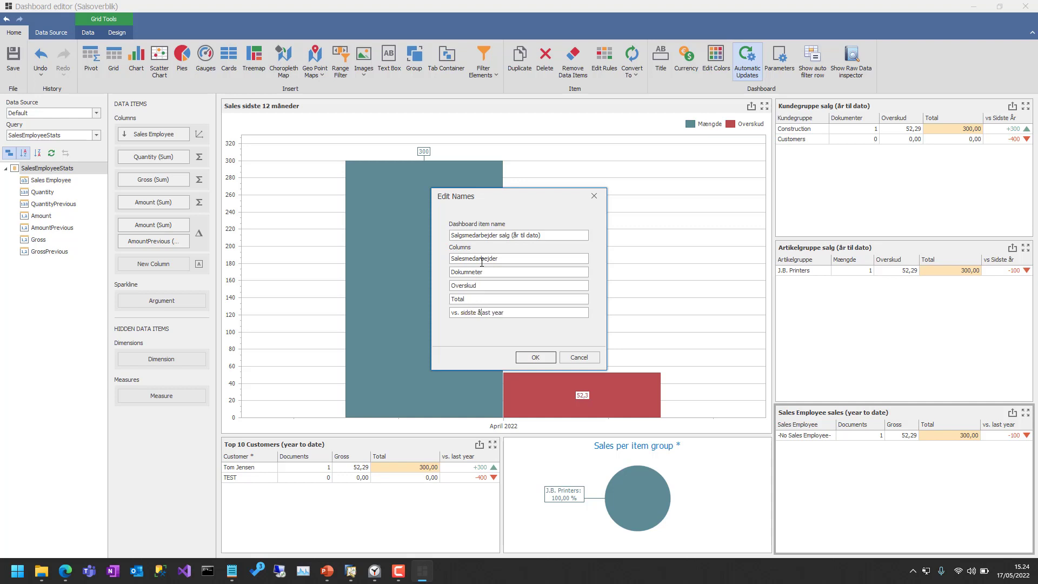
key(shift+End)
text(r)
click(531, 358)
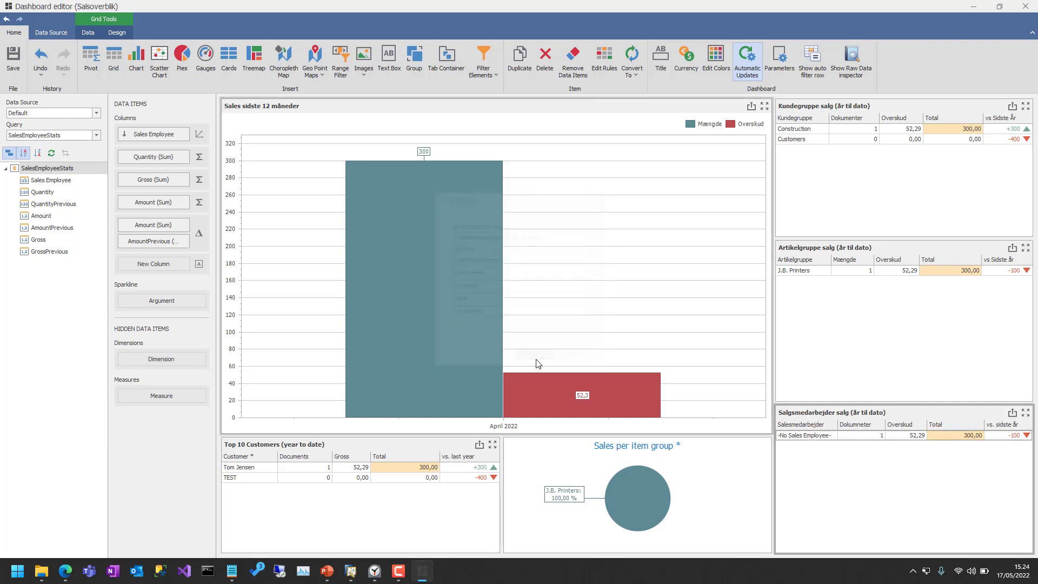
Retitle the pie chart 'Salg pr gruppe*' and reuse that name for its Values
click(584, 451)
right_click(583, 451)
click(623, 345)
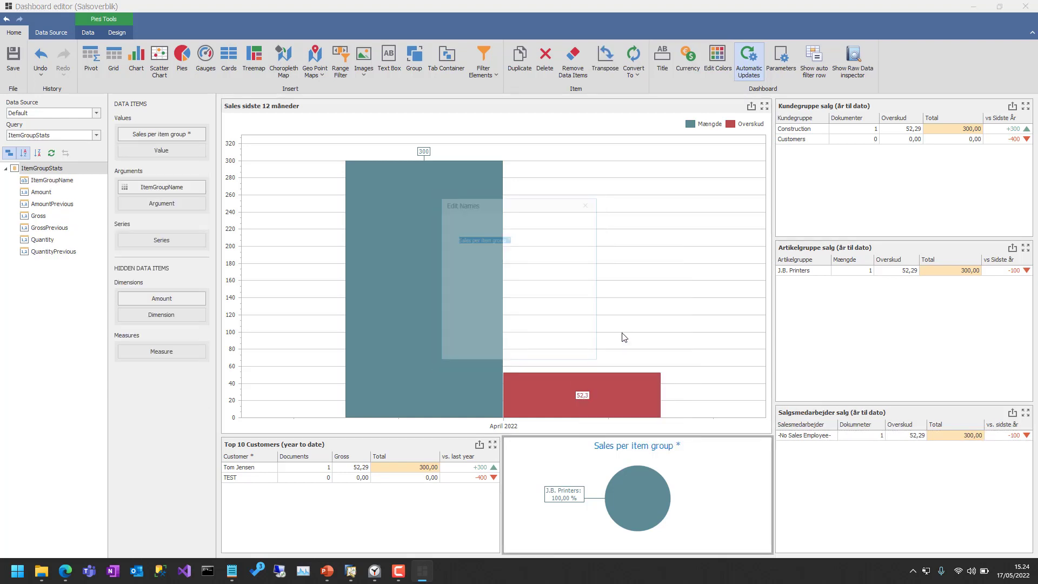
key(Home)
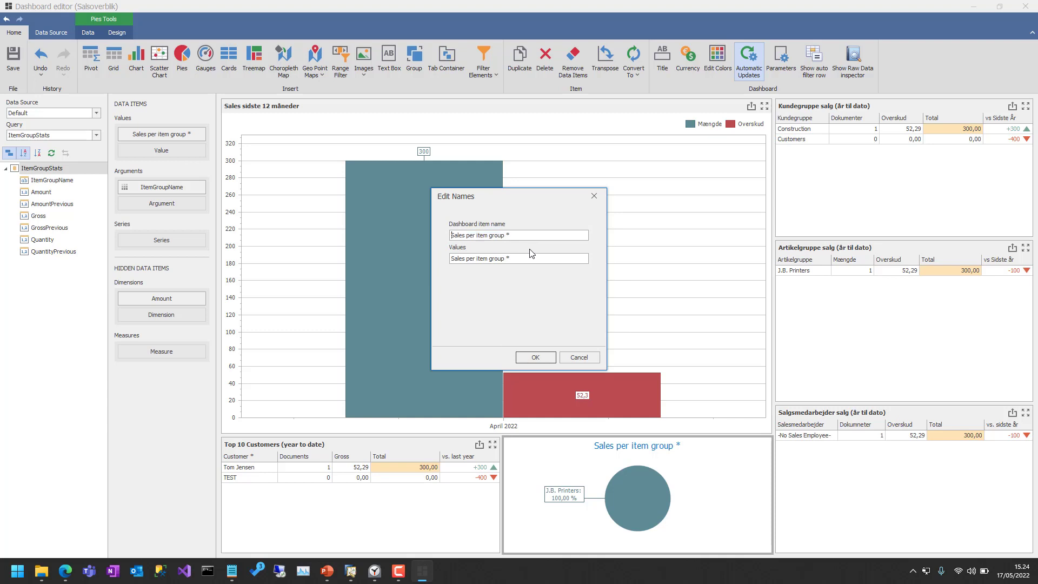
text(Salg pr gruppe)
key(Delete)
key(Delete)
key(Delete)
key(Delete)
key(Delete)
key(Delete)
key(Delete)
key(Delete)
key(Delete)
key(Delete)
key(Delete)
key(Delete)
key(Delete)
key(Delete)
key(Delete)
key(Delete)
key(Delete)
key(Delete)
key(Delete)
key(Delete)
key(ctrl+a)
key(ctrl+c)
key(Tab)
key(ctrl+v)
key(Return)
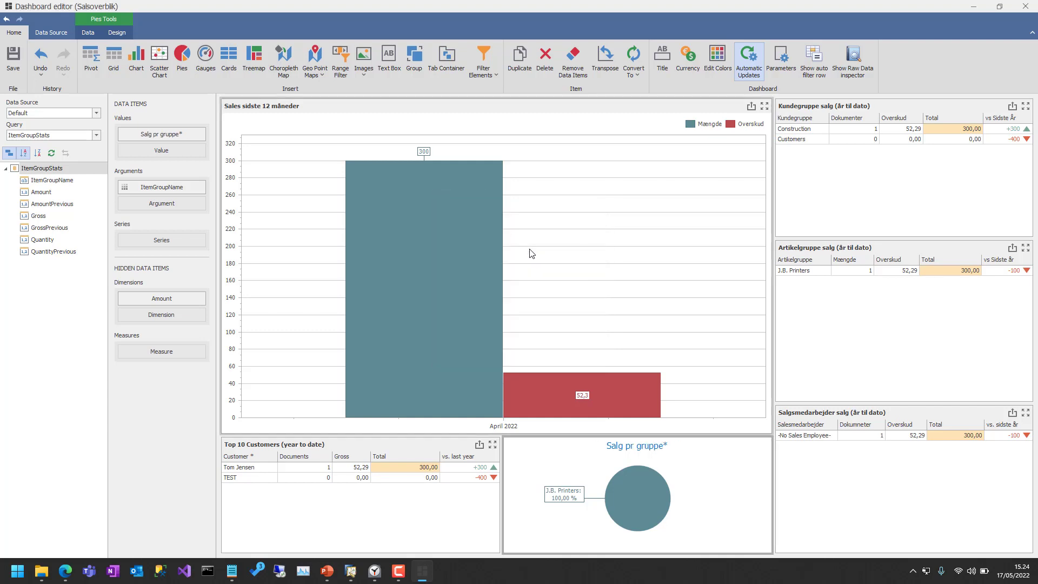
Retitle the Top 10 Customers grid 'Top 10 Kunder (år til dato)'
right_click(285, 442)
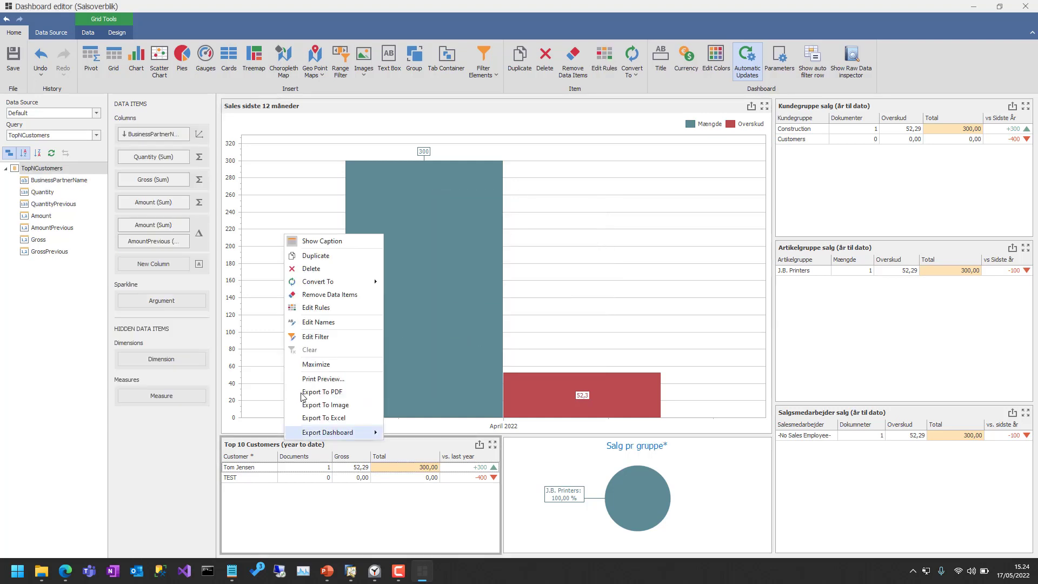
click(319, 322)
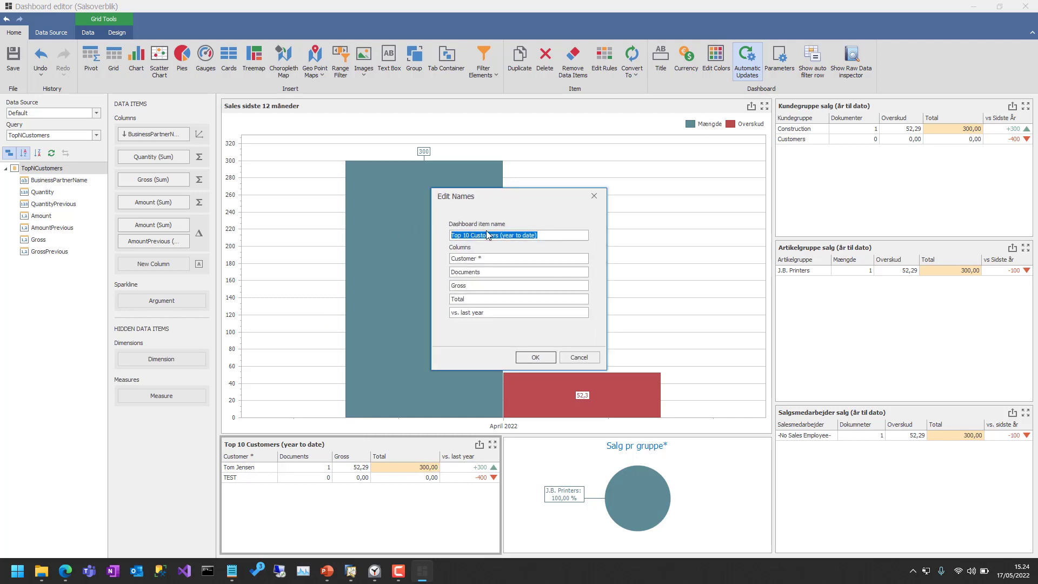
click(510, 309)
text(Kunder)
key(Delete)
key(Delete)
key(Delete)
key(Delete)
key(Delete)
key(Delete)
key(Delete)
key(Delete)
key(Delete)
key(Delete)
text(år til dato)
key(Delete)
key(Delete)
key(Delete)
key(Delete)
key(Delete)
key(Delete)
key(Delete)
Rename the first columns to Kunder, Dokumenter and Overskud
key(Delete)
key(Delete)
key(Delete)
key(Delete)
key(Delete)
key(Tab)
key(Home)
text(Kunder)
Change the last column to 'vs. sidste' wording and confirm the names
key(Delete)
key(Delete)
key(Delete)
key(Delete)
key(Delete)
key(Delete)
key(Delete)
key(Delete)
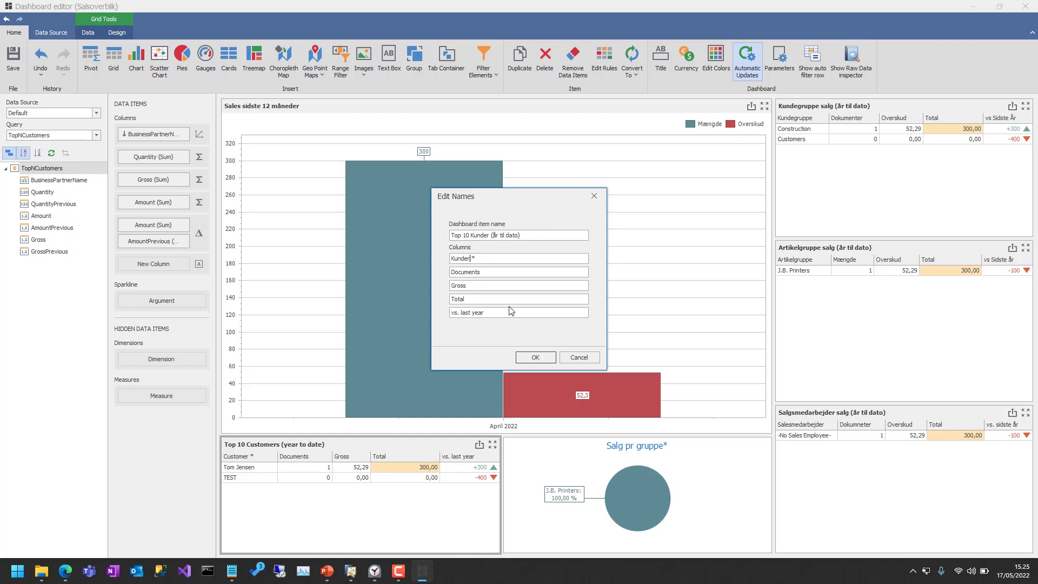
key(Tab)
text(Dikumenter)
key(Tab)
text(Overskud)
key(Tab)
key(Tab)
key(Home)
key(Delete)
text(v)
key(Right)
key(Delete)
key(Delete)
key(Delete)
key(Delete)
key(Delete)
key(Delete)
key(Delete)
key(Delete)
key(Delete)
key(Delete)
key(Delete)
text(. sidste)
click(544, 362)
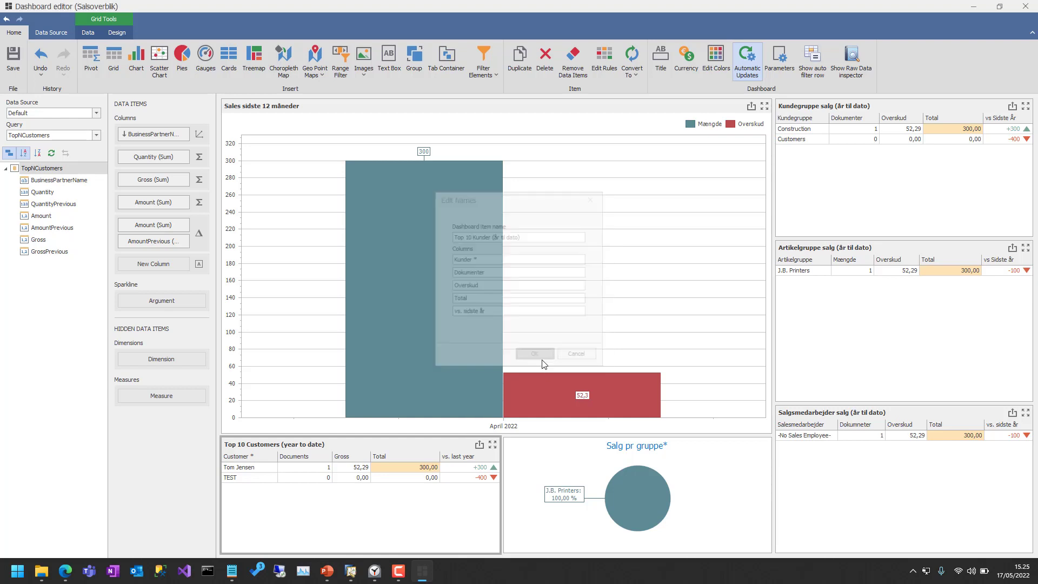
Save the translated dashboard, close the editor and pause the stopwatch
click(14, 60)
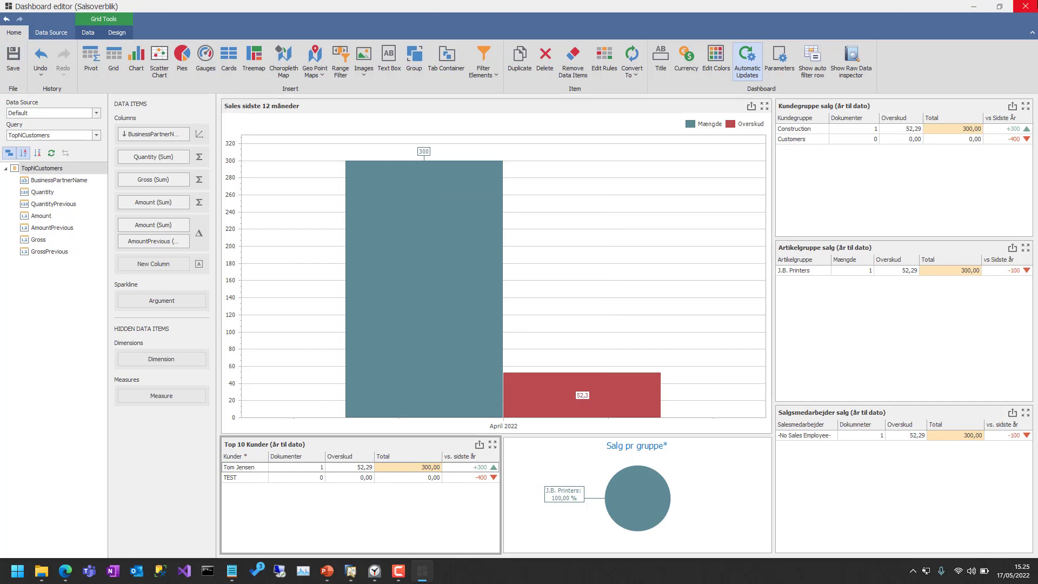
click(1024, 6)
click(374, 571)
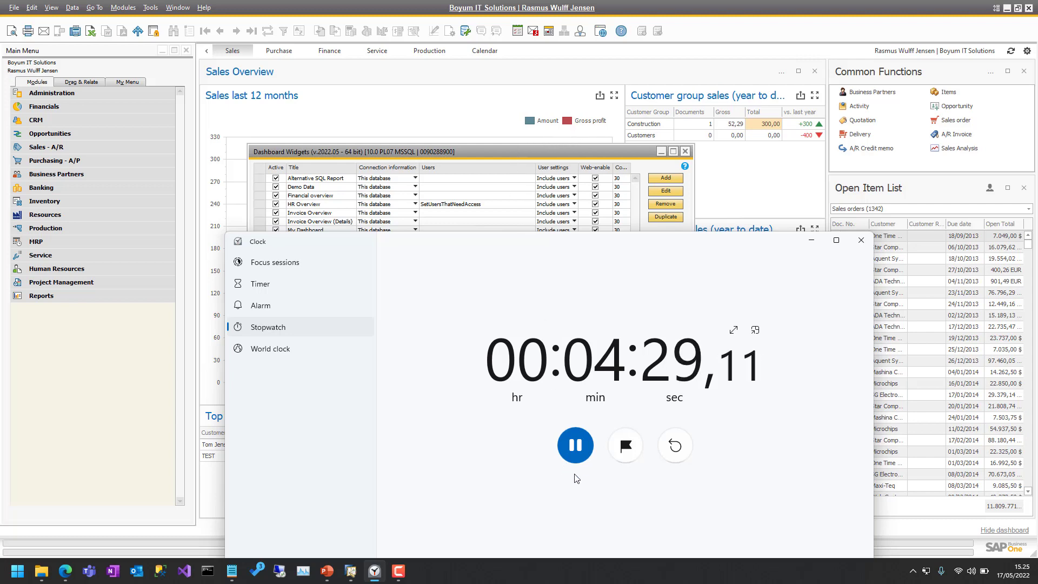
click(575, 445)
Return to SAP Business One and close the Dashboard Widgets list
click(766, 25)
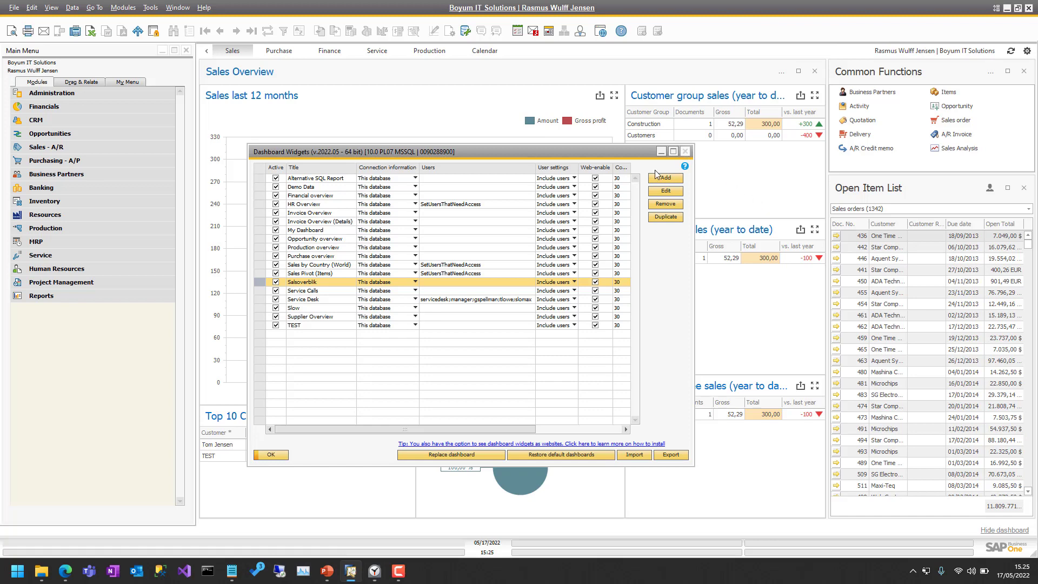
click(685, 151)
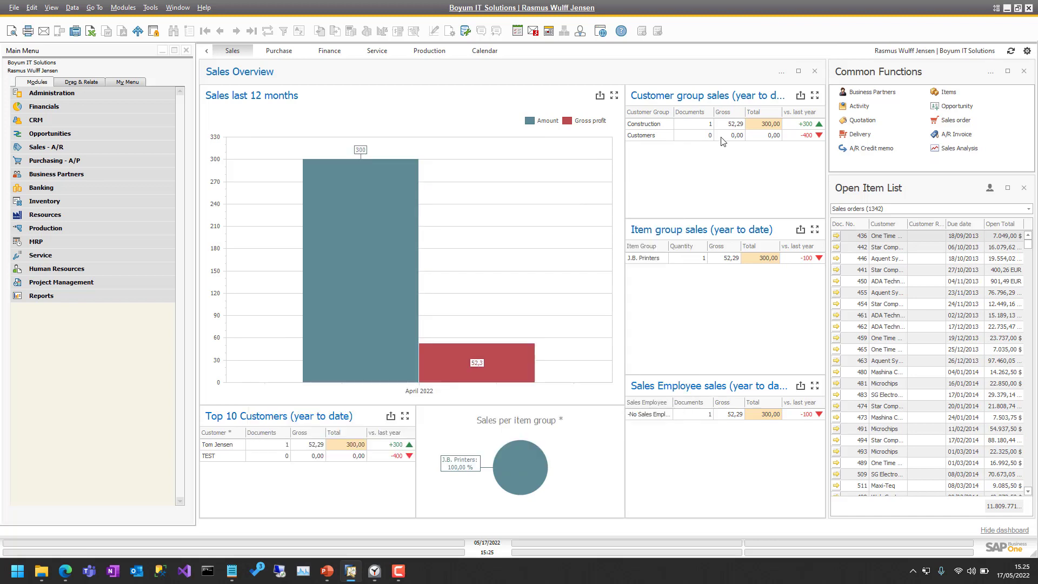
click(1027, 52)
Reload the dashboards from the settings gear so Salsoverblik shows its Danish widget titles
click(987, 91)
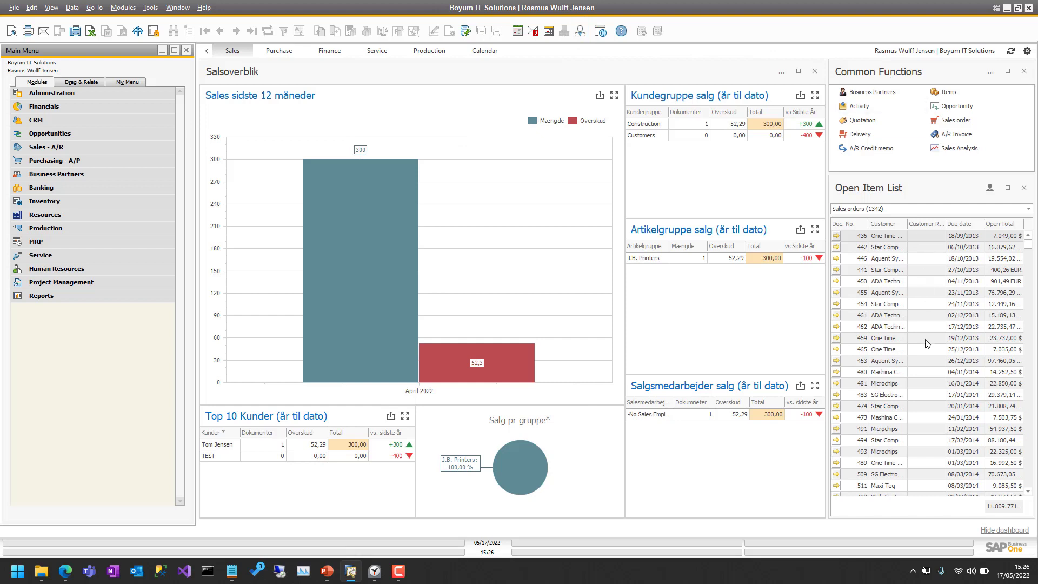
right_click(887, 100)
click(897, 103)
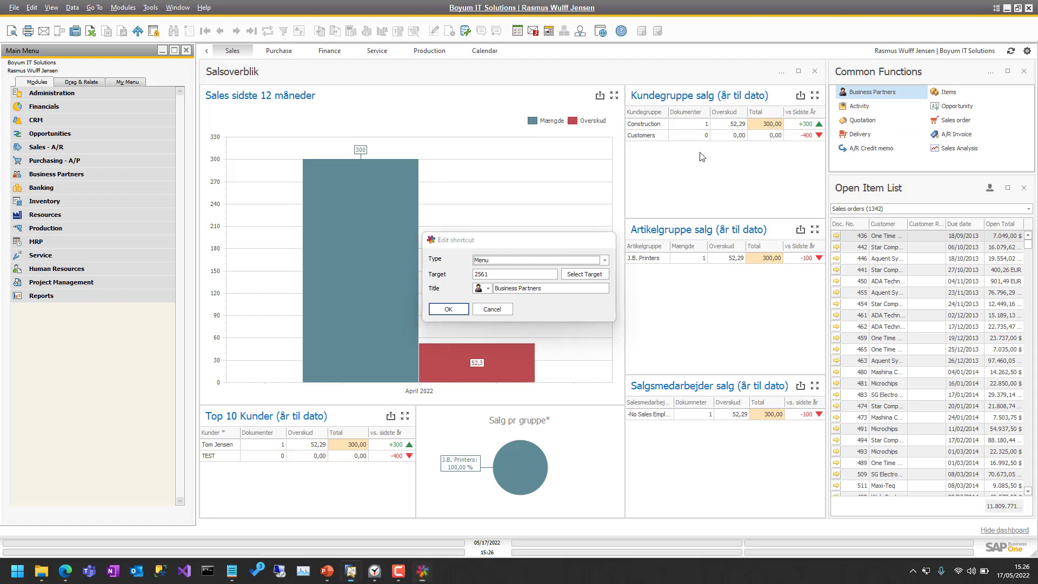
key(Escape)
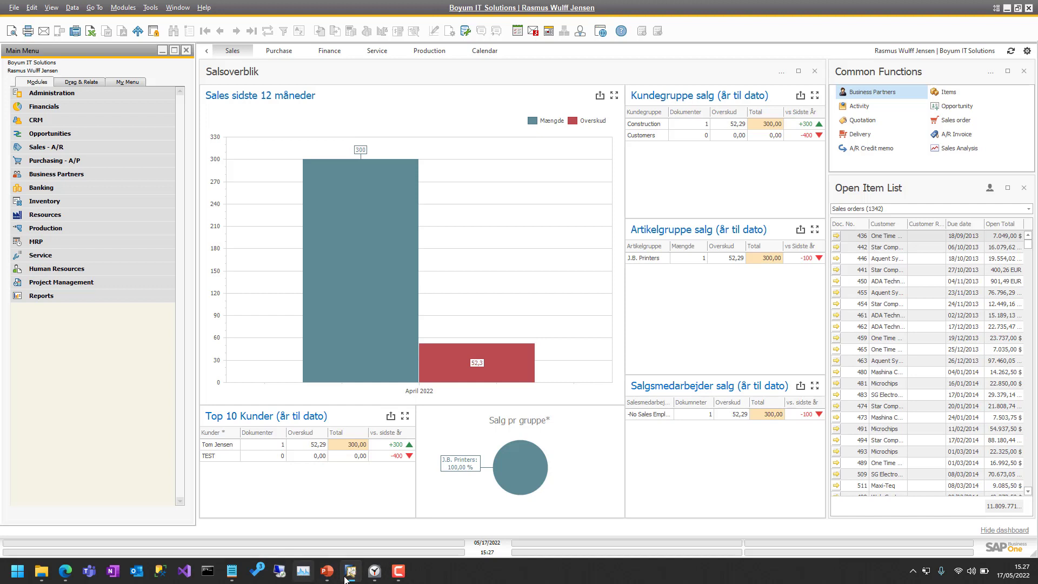
mouse_move(394, 573)
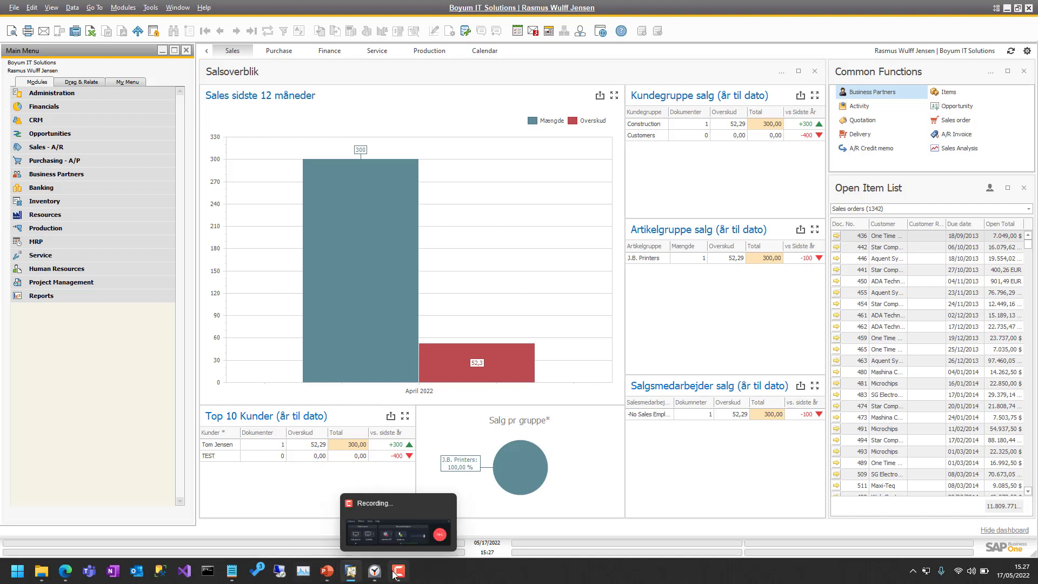